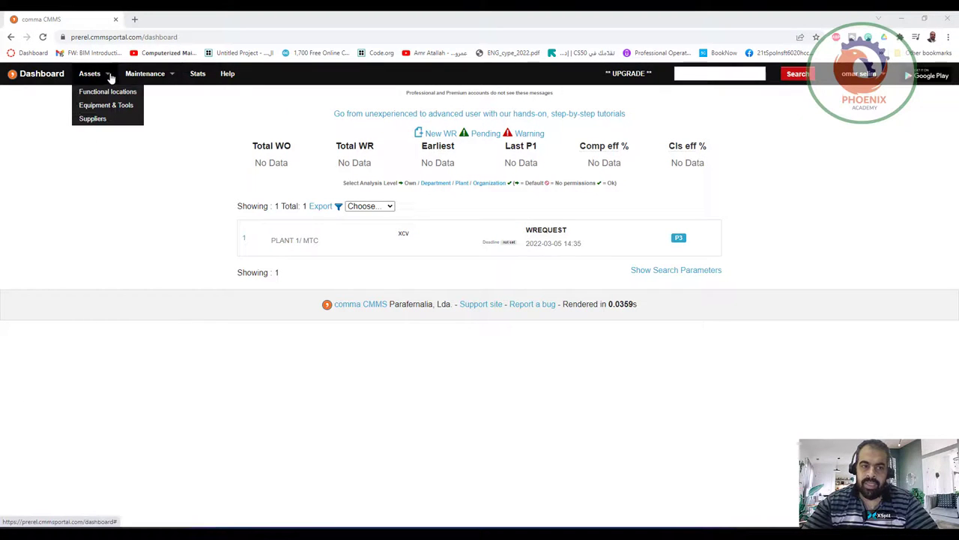
# Open the Functional locations browser from the Assets menu.
pyautogui.click(108, 92)
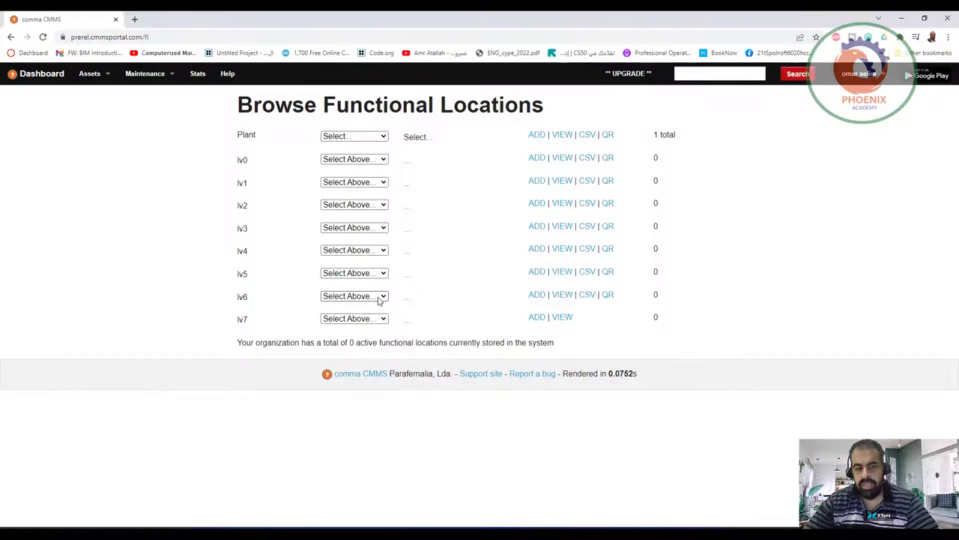
# Select PLANT 1 as the plant and view its FL Details with the one work request.
pyautogui.click(383, 160)
pyautogui.click(383, 160)
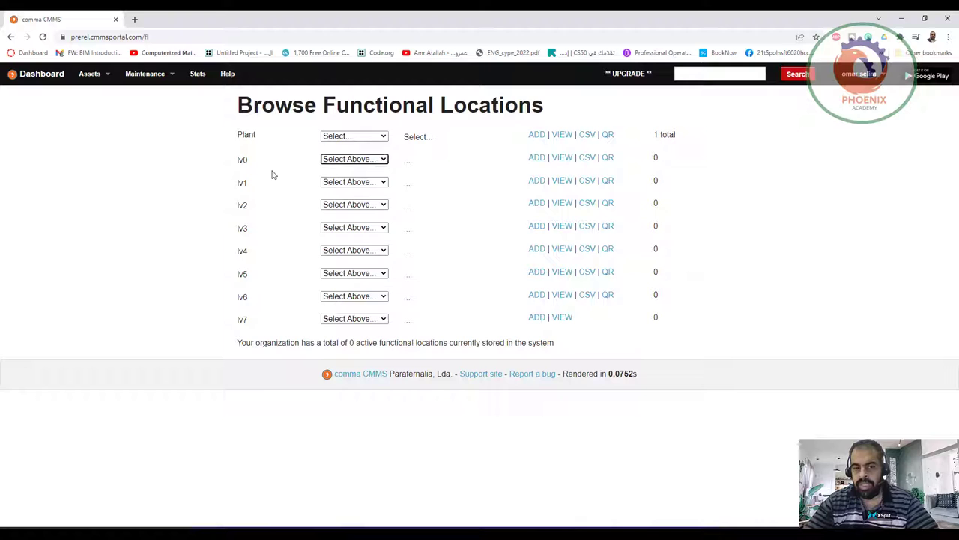
pyautogui.click(345, 136)
pyautogui.click(350, 155)
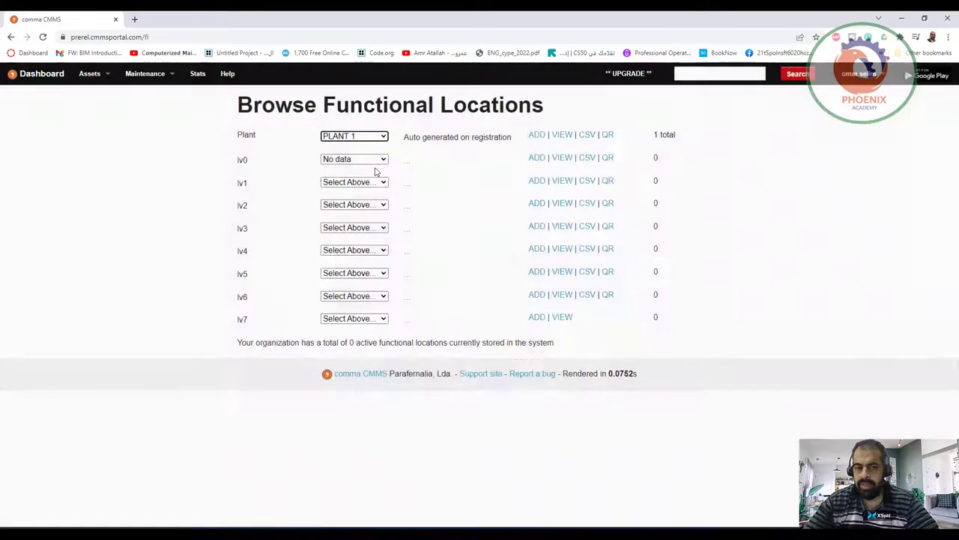
pyautogui.click(381, 162)
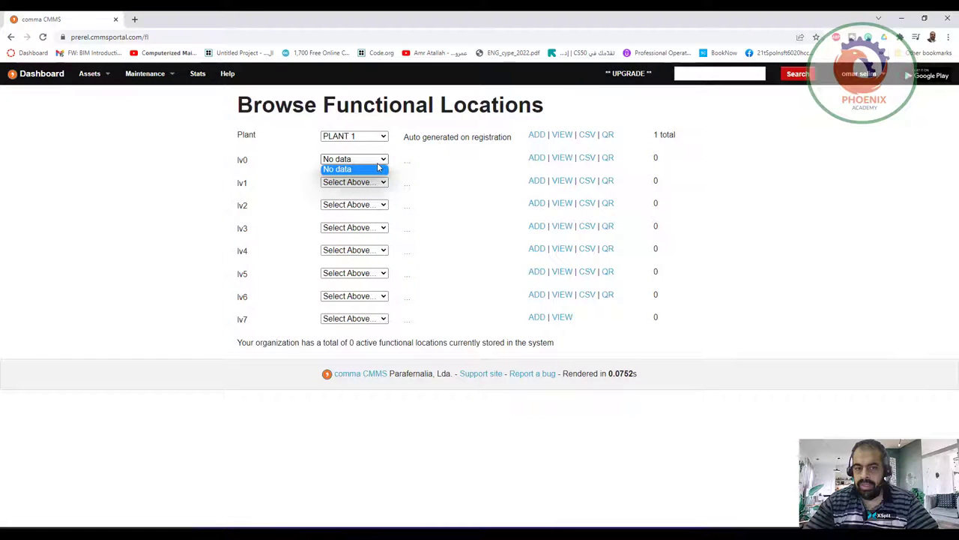
pyautogui.click(384, 167)
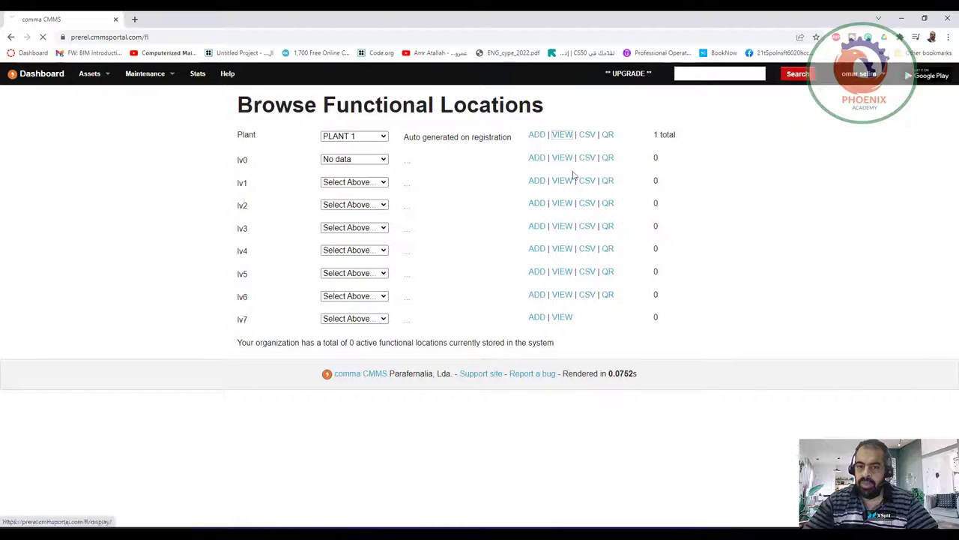
pyautogui.click(603, 160)
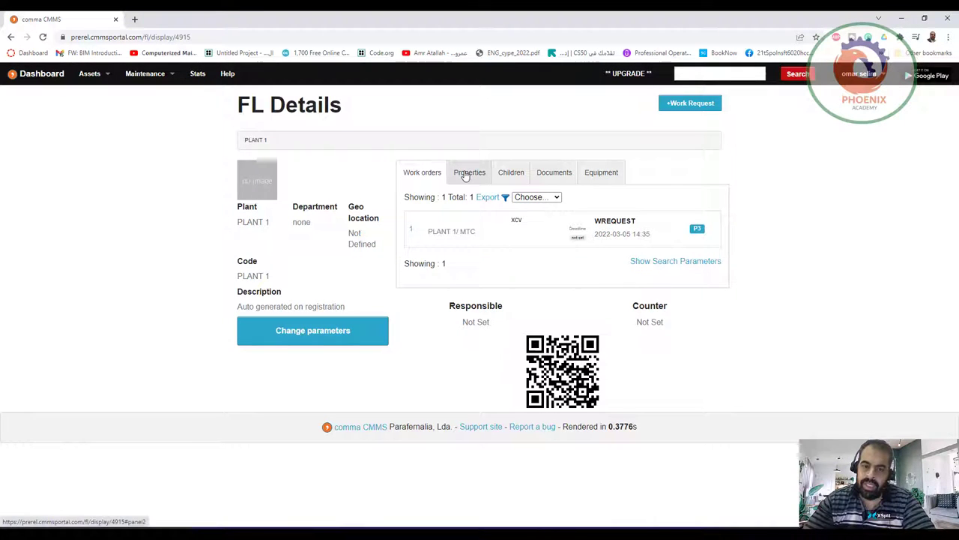
# Check PLANT 1's Properties and Work orders, then start a new work request from Maintenance.
pyautogui.click(469, 172)
pyautogui.click(417, 180)
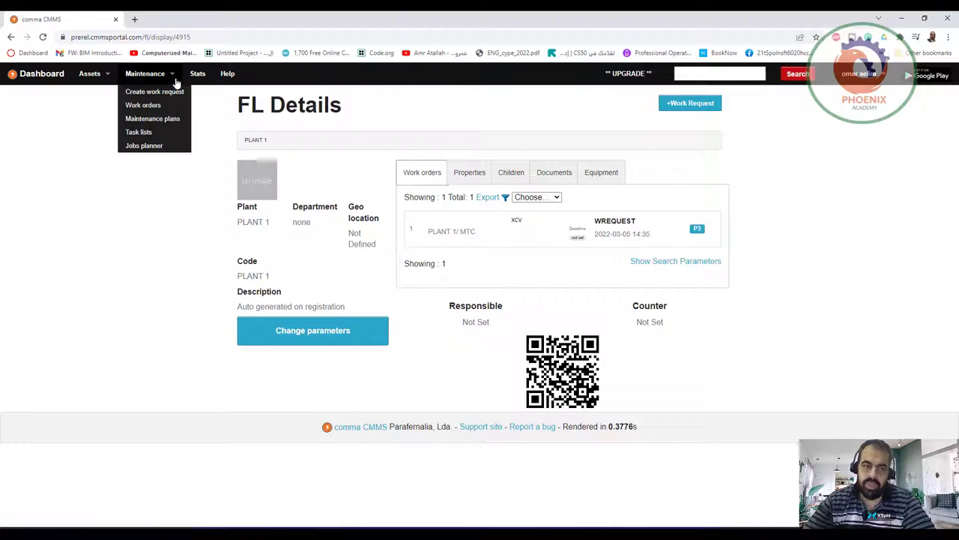
pyautogui.click(145, 74)
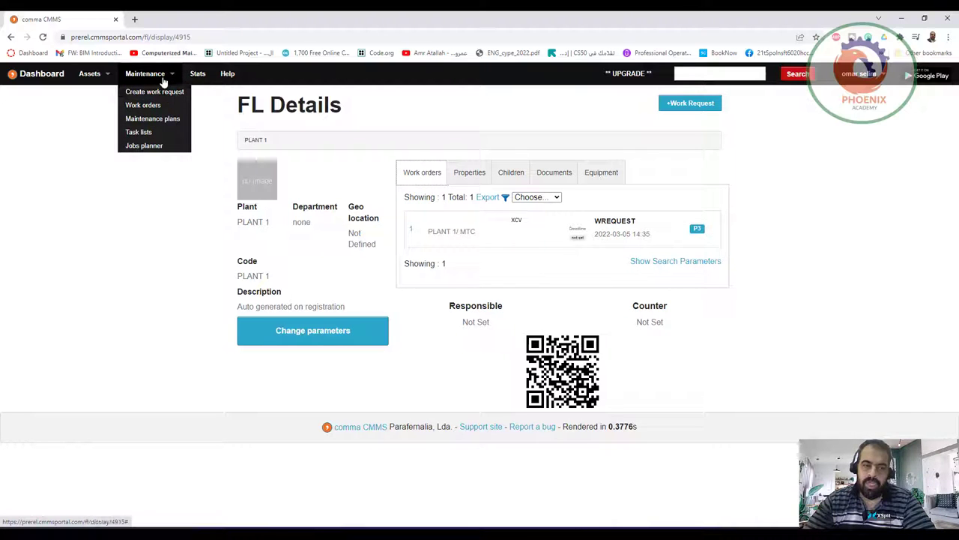
pyautogui.click(169, 92)
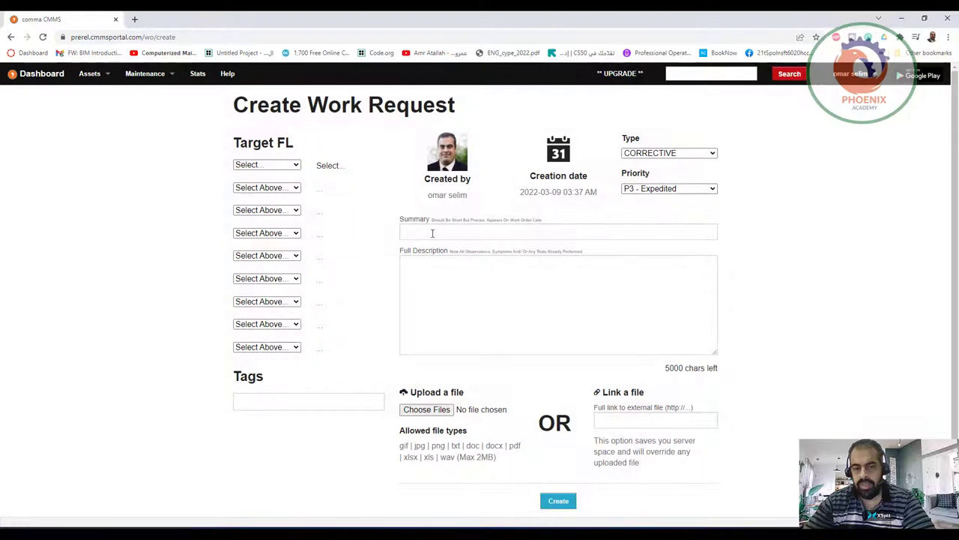
# Enter the summary 'hvac' and the full description 'change'.
pyautogui.click(498, 229)
pyautogui.write('hvac')
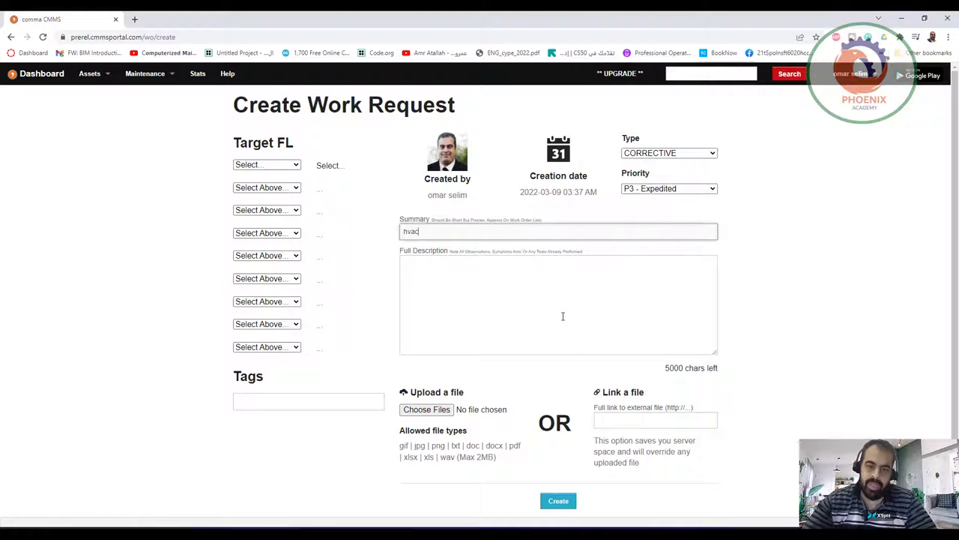
pyautogui.click(562, 316)
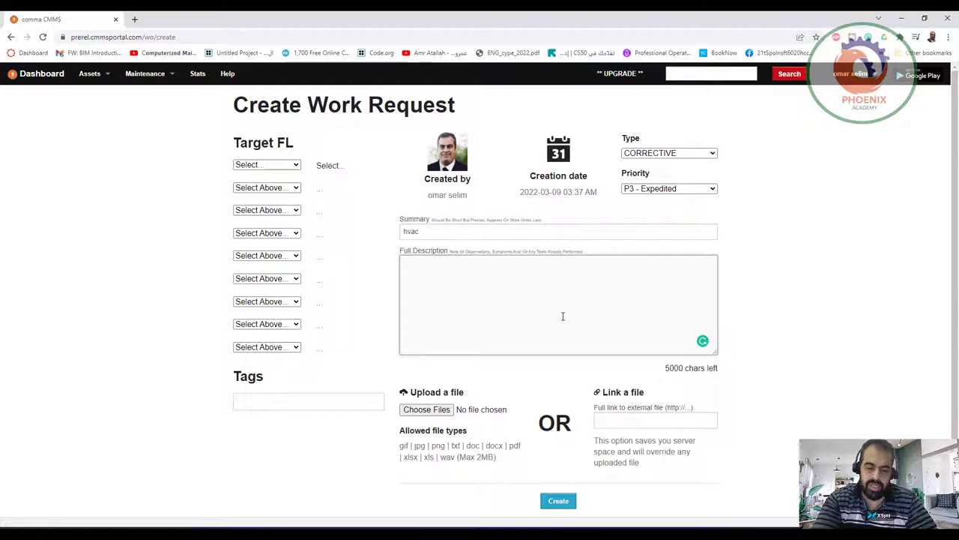
pyautogui.write('change')
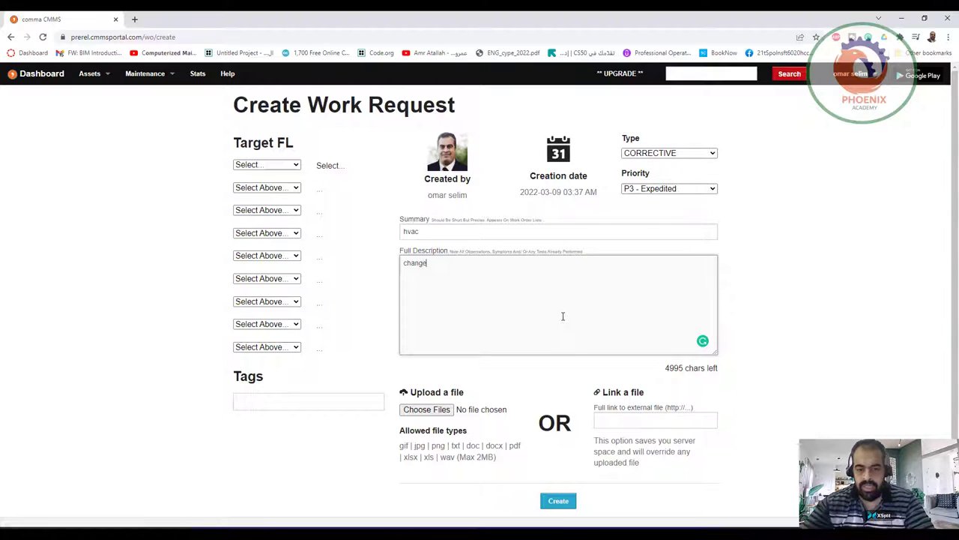
pyautogui.scroll(-1, 555, 318)
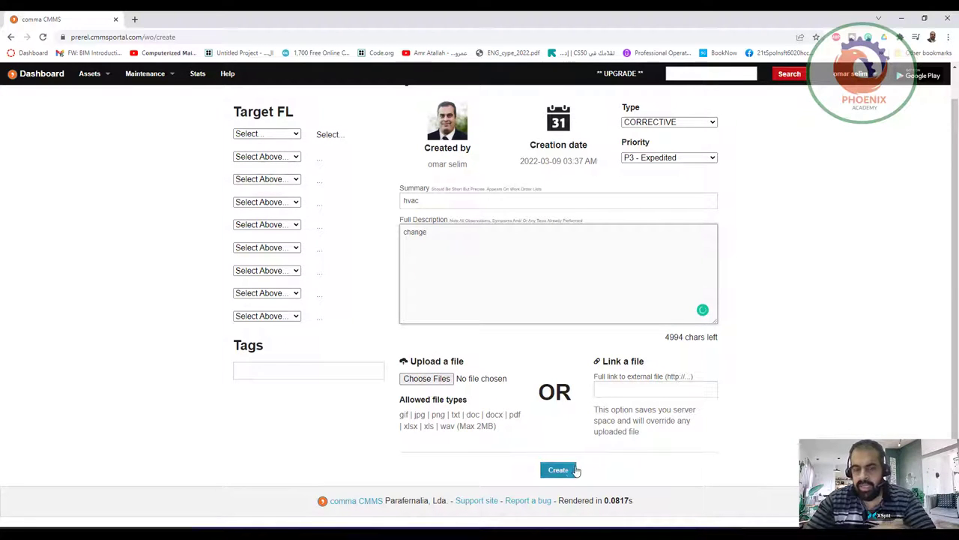
# Set priority to P2 - Urgent, create work request #2, and start another one.
pyautogui.click(694, 124)
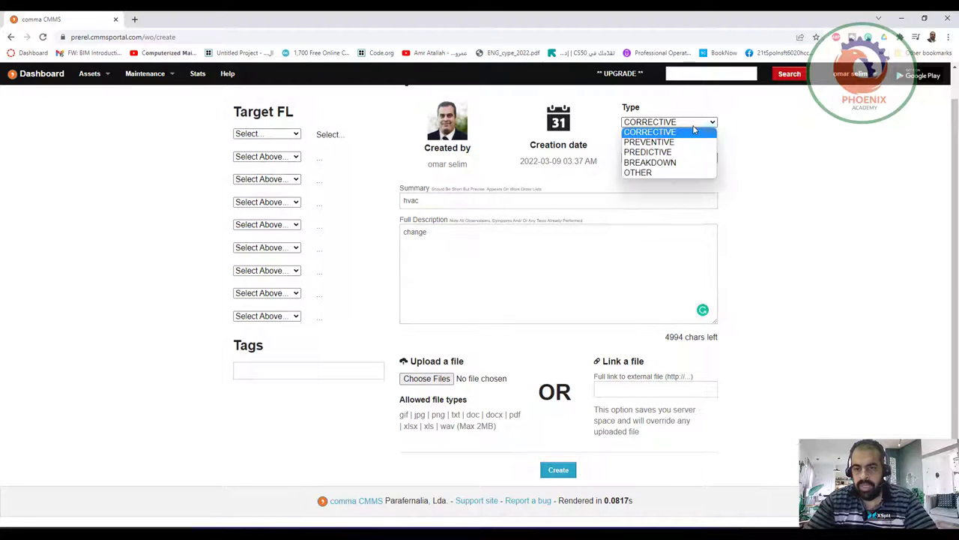
pyautogui.click(748, 157)
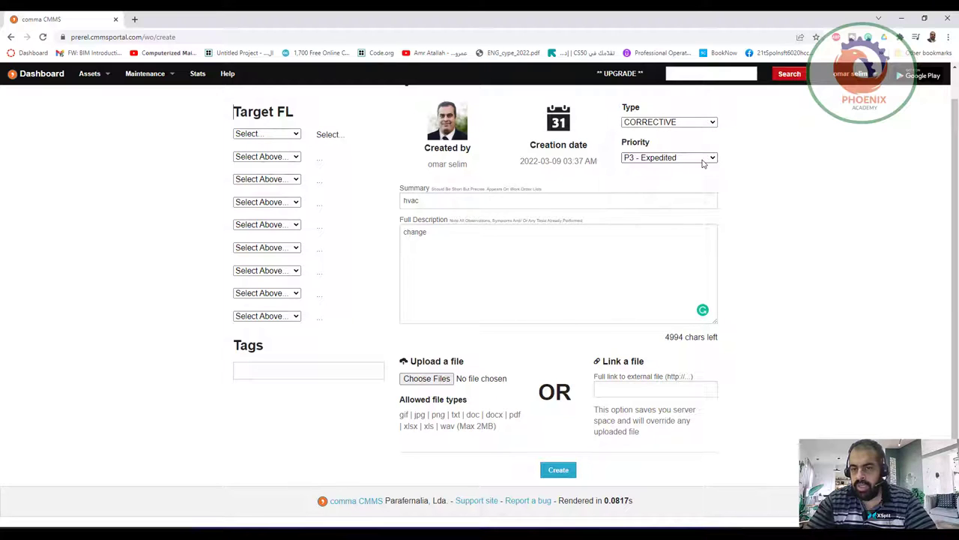
pyautogui.click(704, 161)
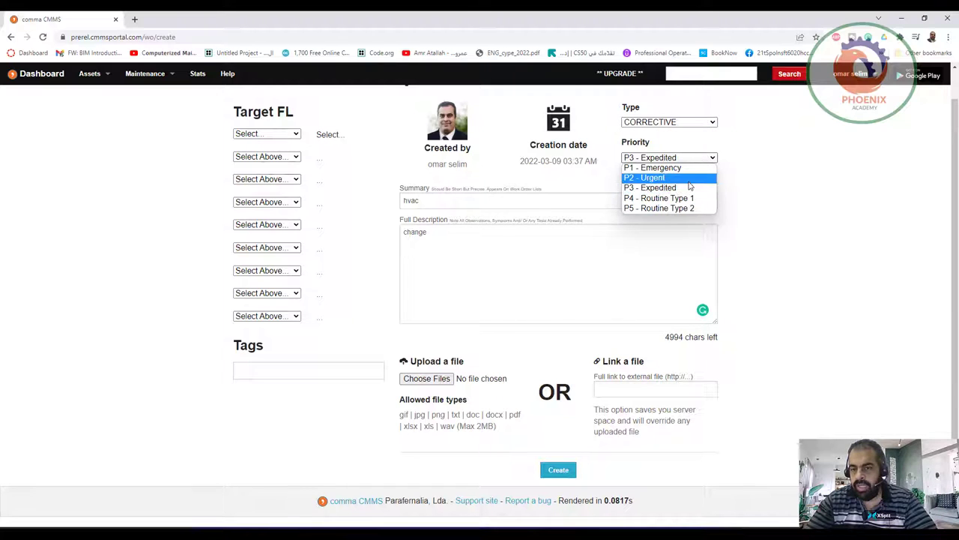
pyautogui.click(652, 178)
pyautogui.click(558, 470)
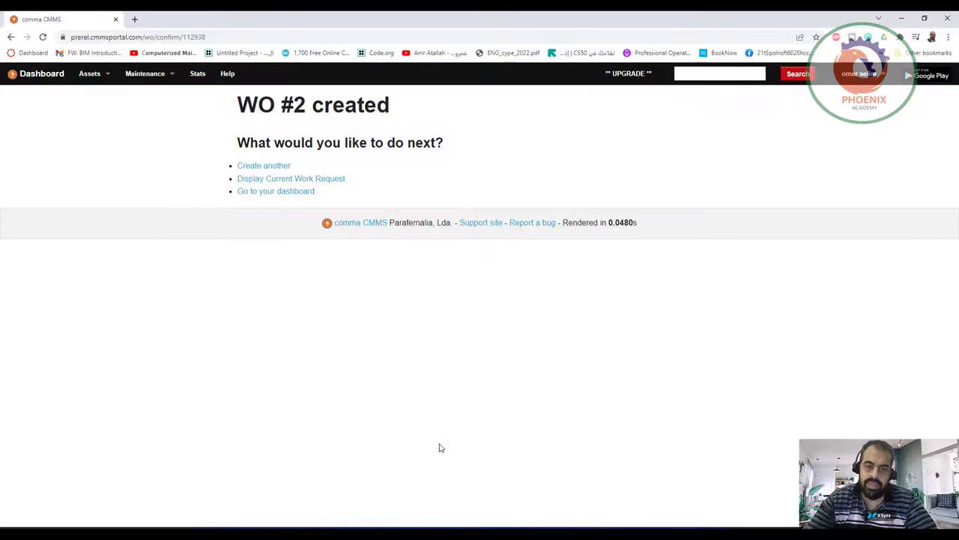
pyautogui.click(281, 169)
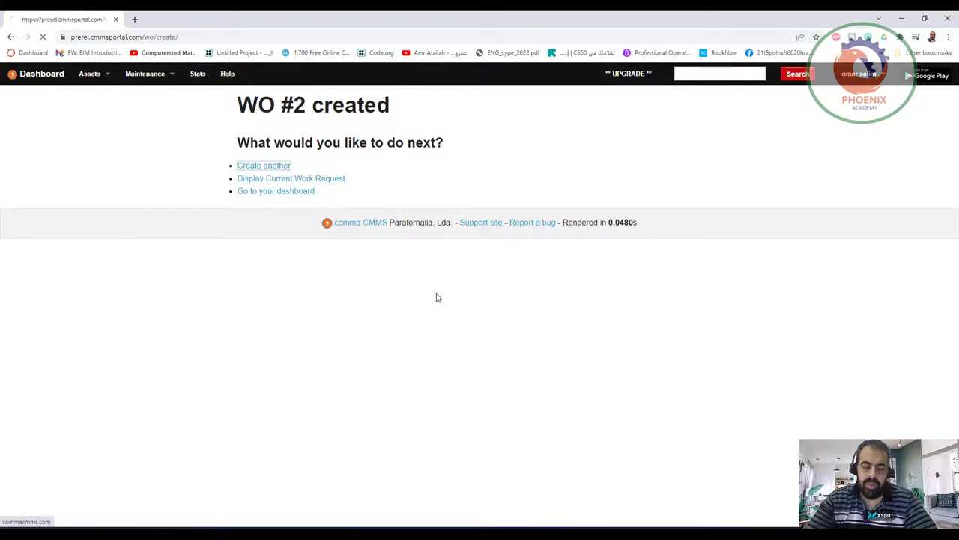
# Target the new request at PLANT 1, confirming the next location level shows no data.
pyautogui.scroll(-1, 302, 187)
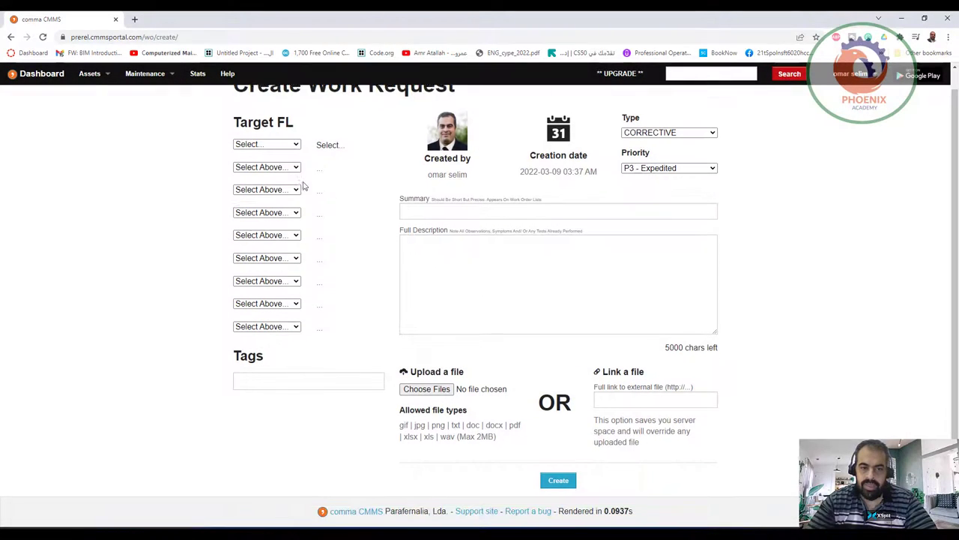
pyautogui.click(280, 138)
pyautogui.click(269, 153)
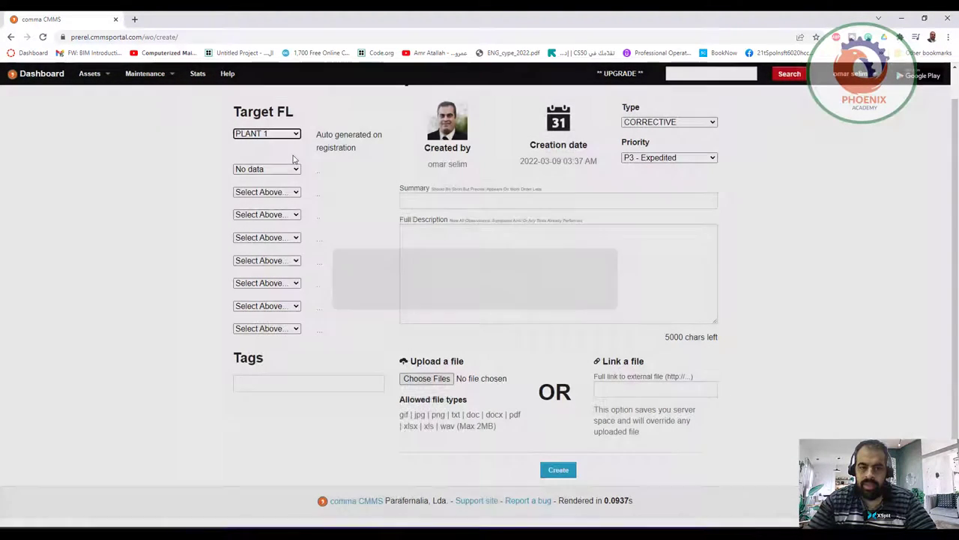
pyautogui.click(294, 169)
pyautogui.click(295, 171)
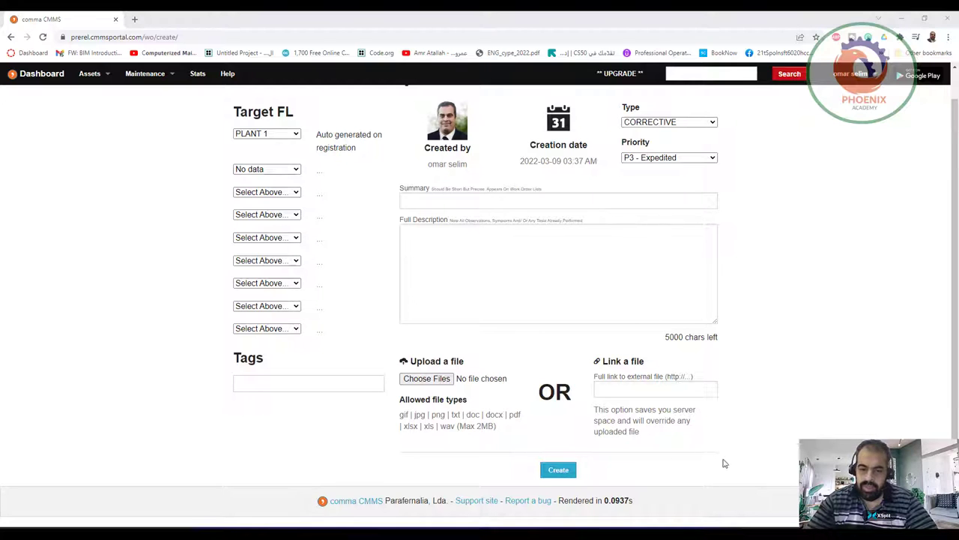
pyautogui.scroll(1, 724, 464)
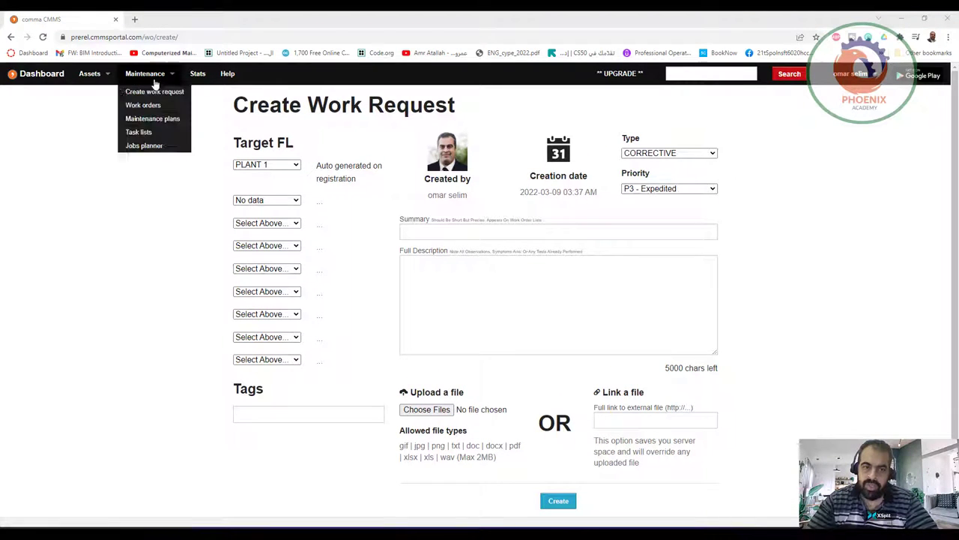
pyautogui.click(150, 105)
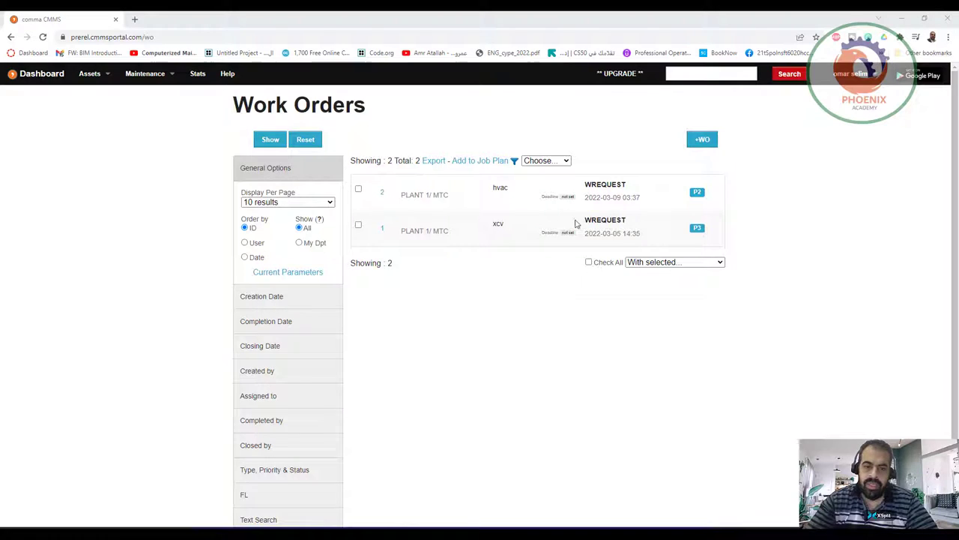
pyautogui.click(358, 192)
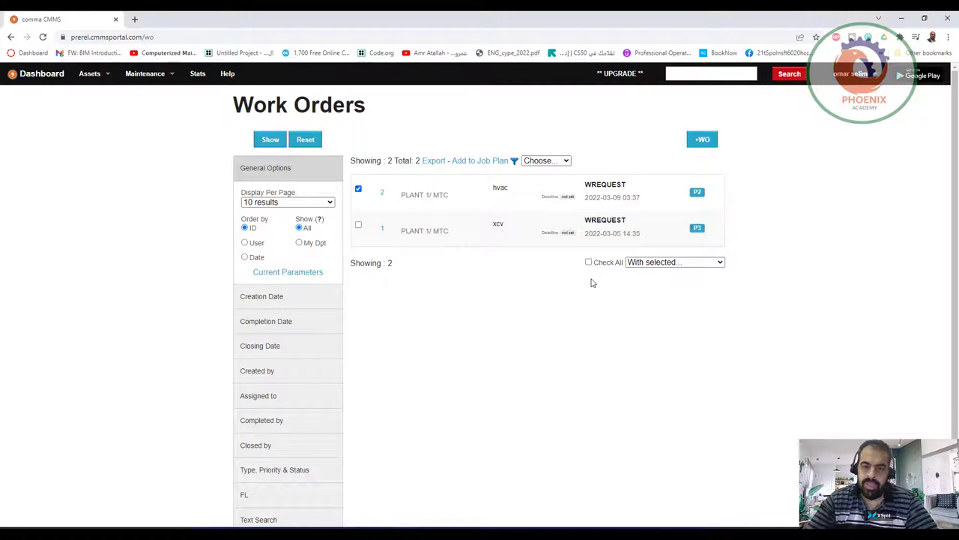
pyautogui.click(542, 161)
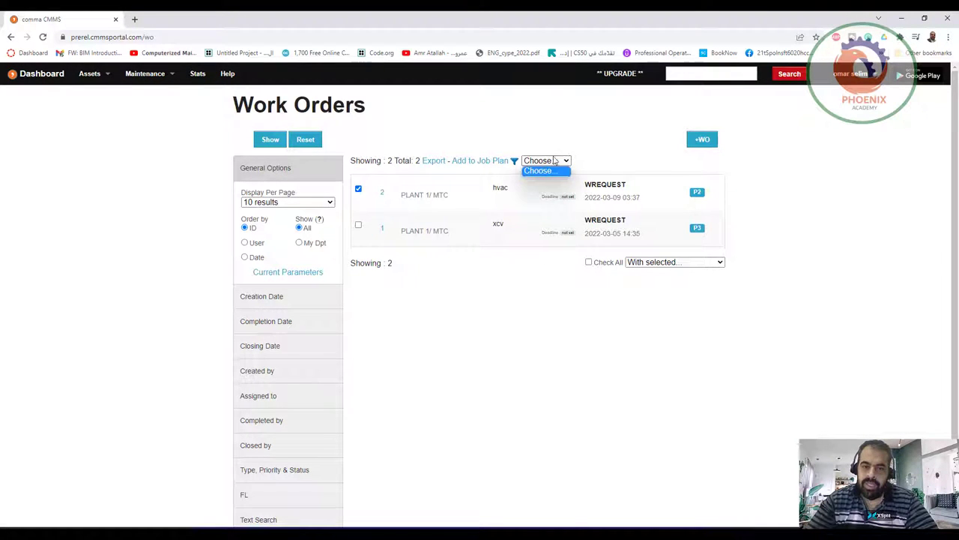
pyautogui.click(565, 137)
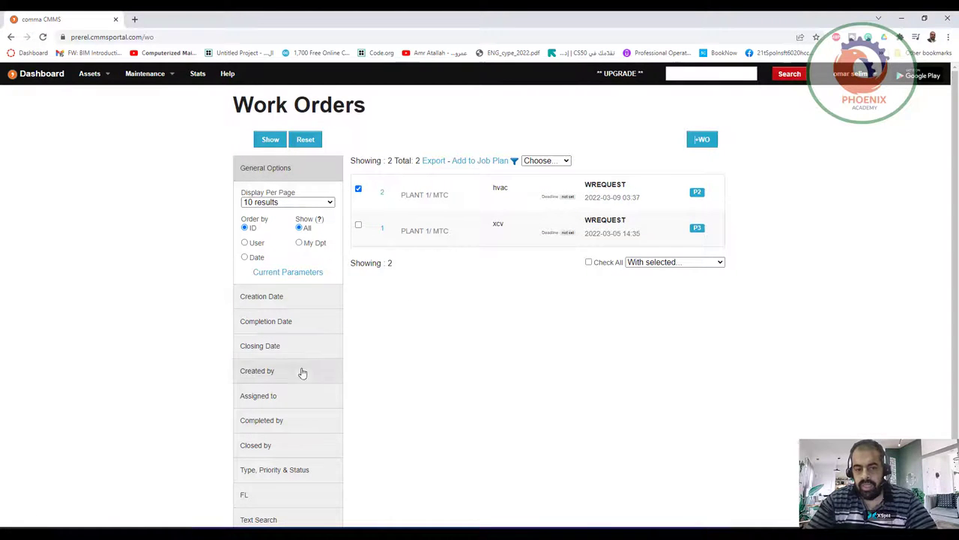
pyautogui.click(283, 303)
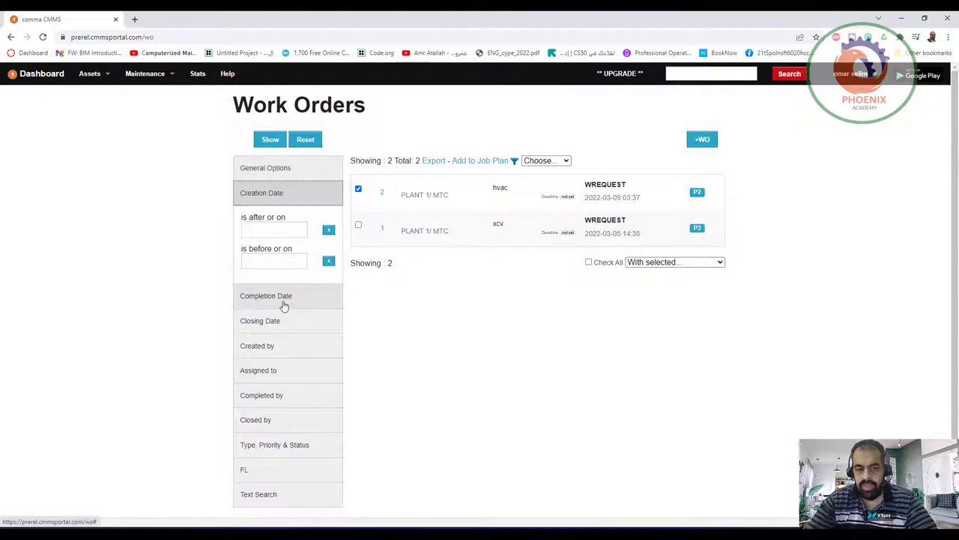
pyautogui.click(289, 230)
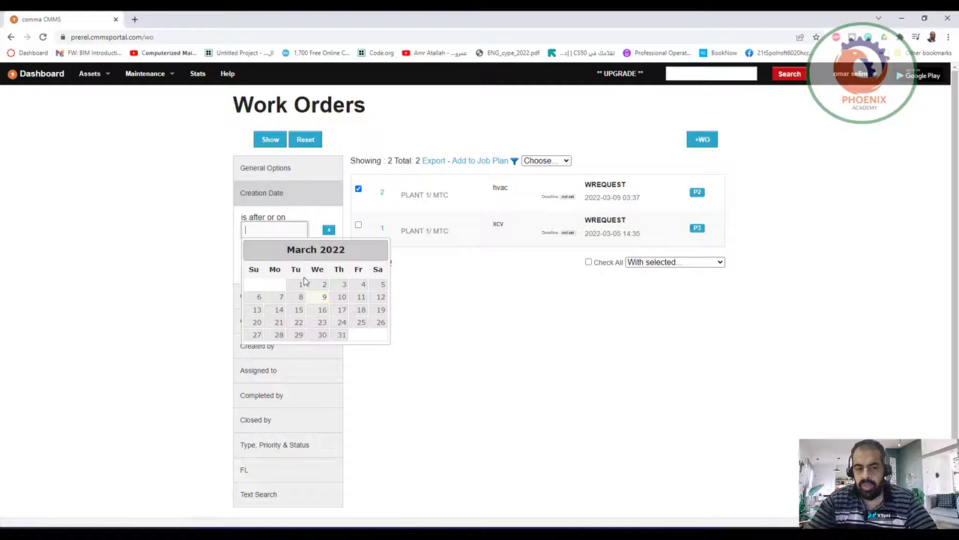
pyautogui.click(532, 332)
pyautogui.scroll(-1, 534, 332)
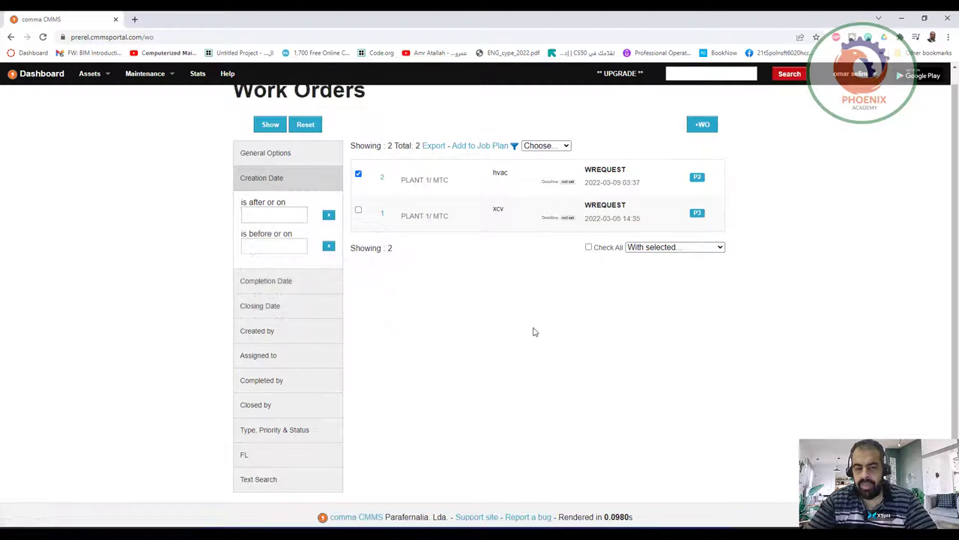
pyautogui.scroll(-1, 534, 331)
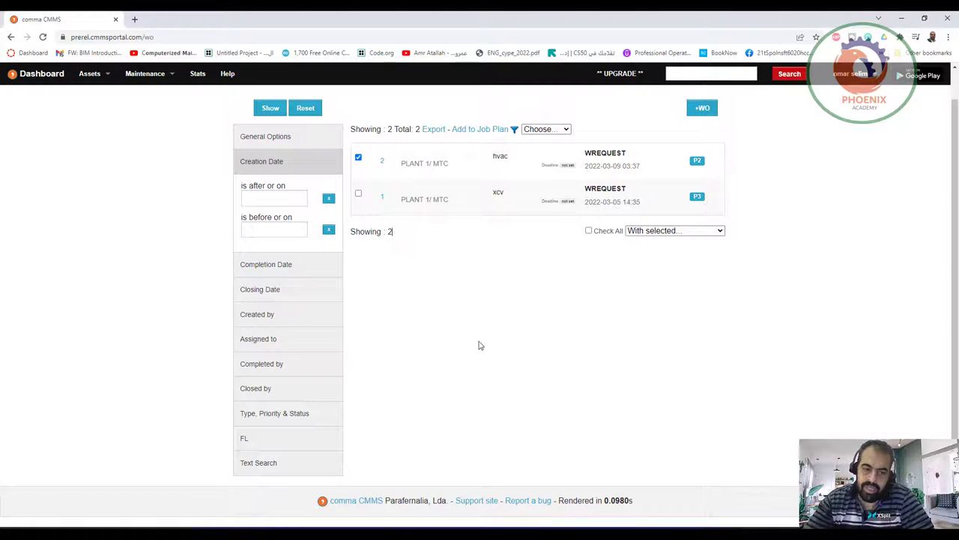
pyautogui.click(287, 344)
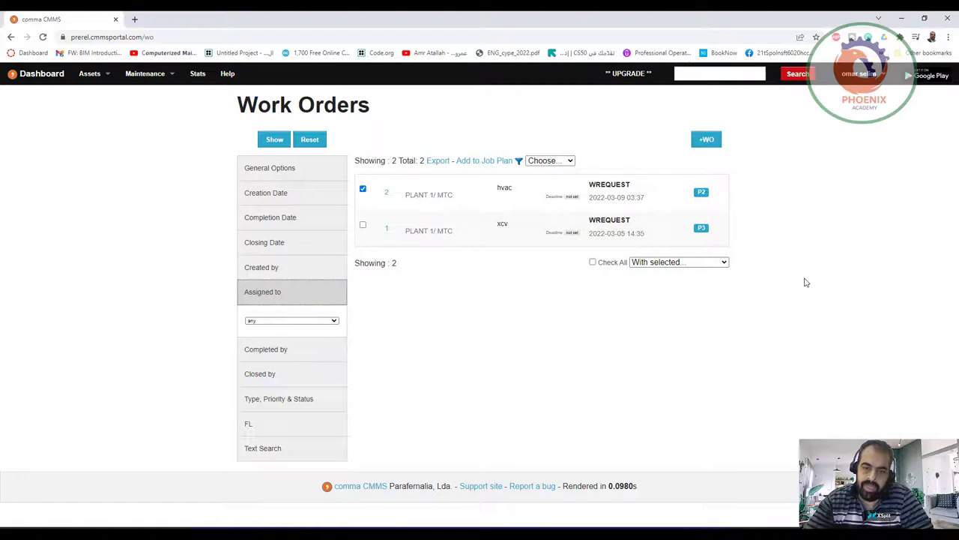
pyautogui.click(148, 74)
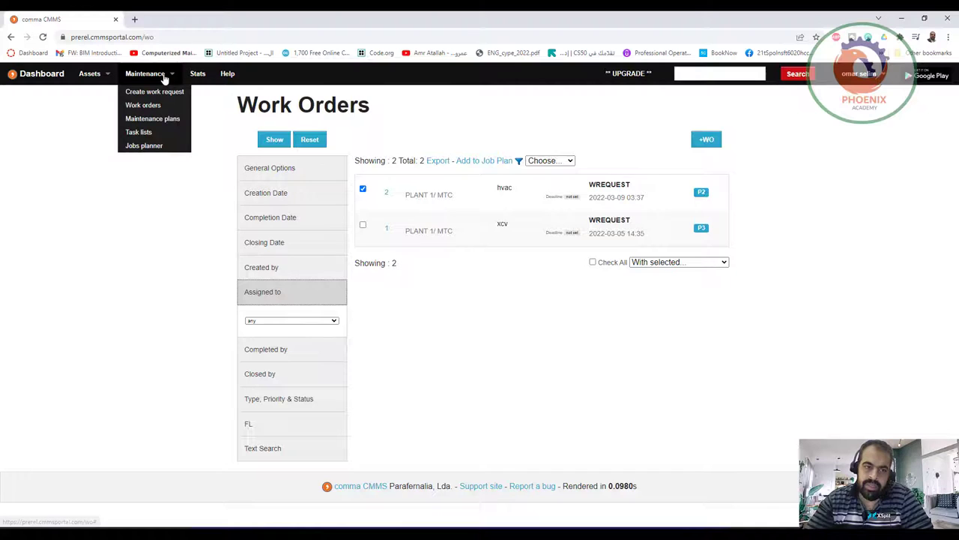
# Go to the Task lists page, clearing the maintenance plan search filters on the way.
pyautogui.click(166, 124)
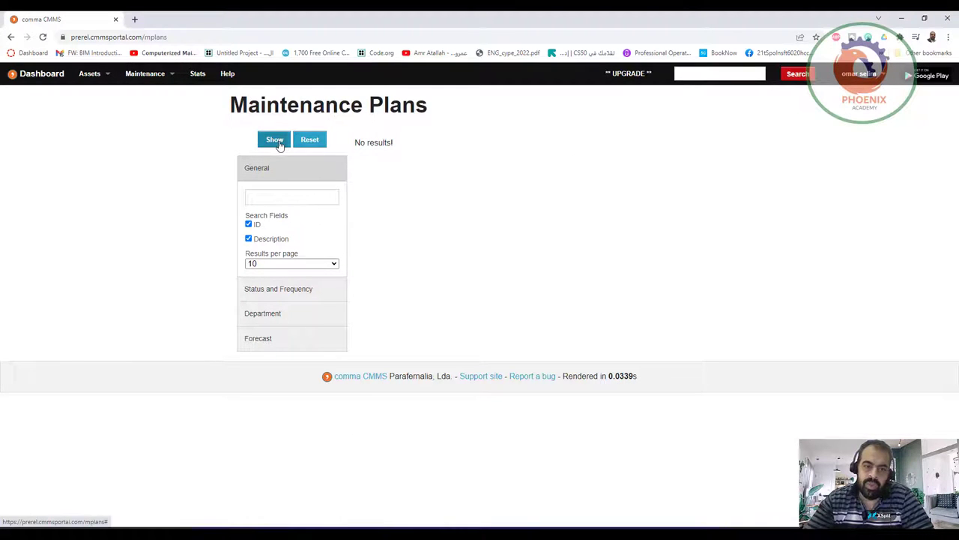
pyautogui.click(306, 142)
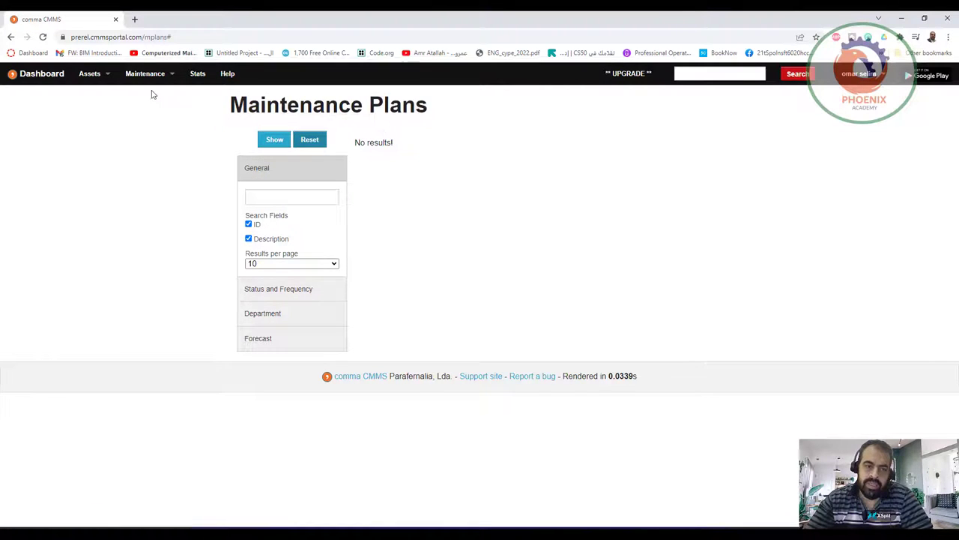
pyautogui.click(173, 142)
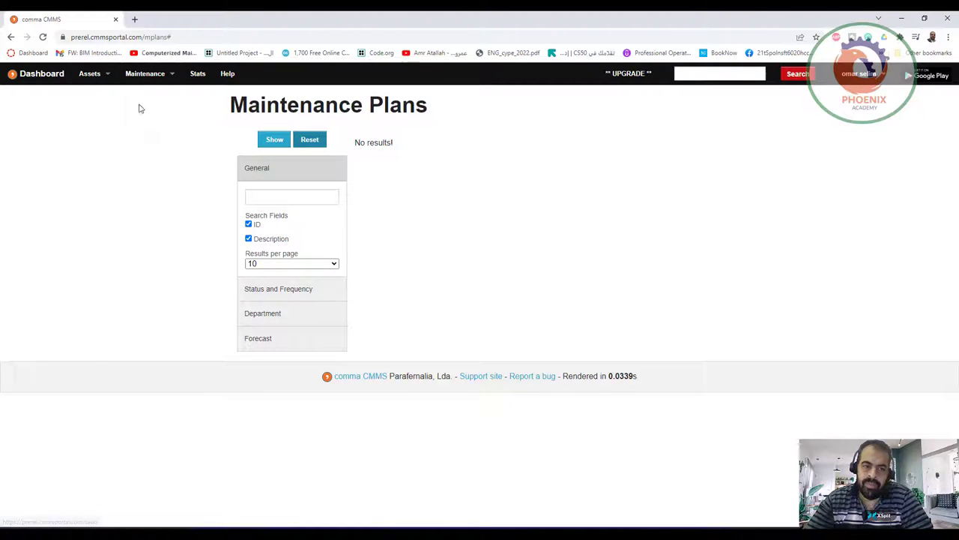
pyautogui.click(141, 132)
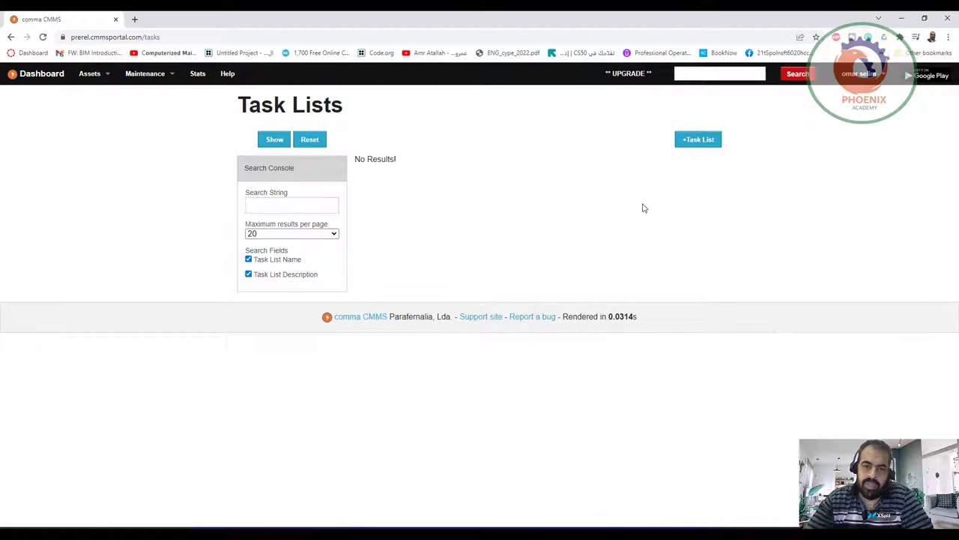
# Add a new task list for plant PLANT 1 and department MTC.
pyautogui.click(696, 142)
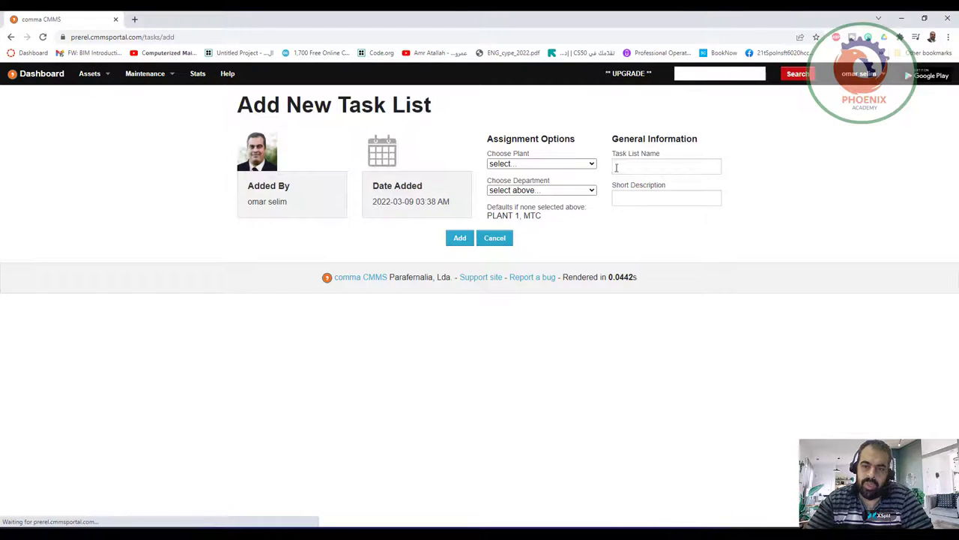
pyautogui.click(555, 163)
pyautogui.click(545, 183)
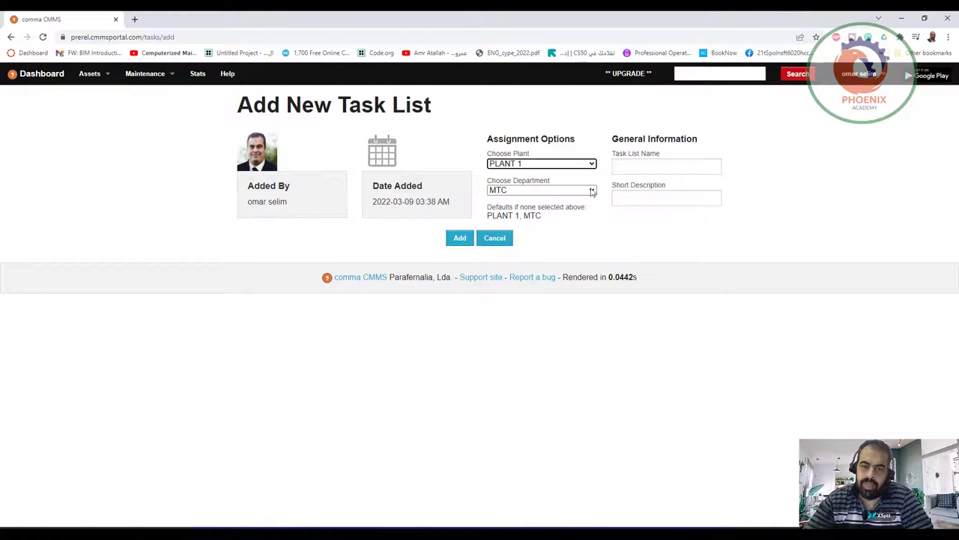
pyautogui.click(592, 191)
pyautogui.click(540, 199)
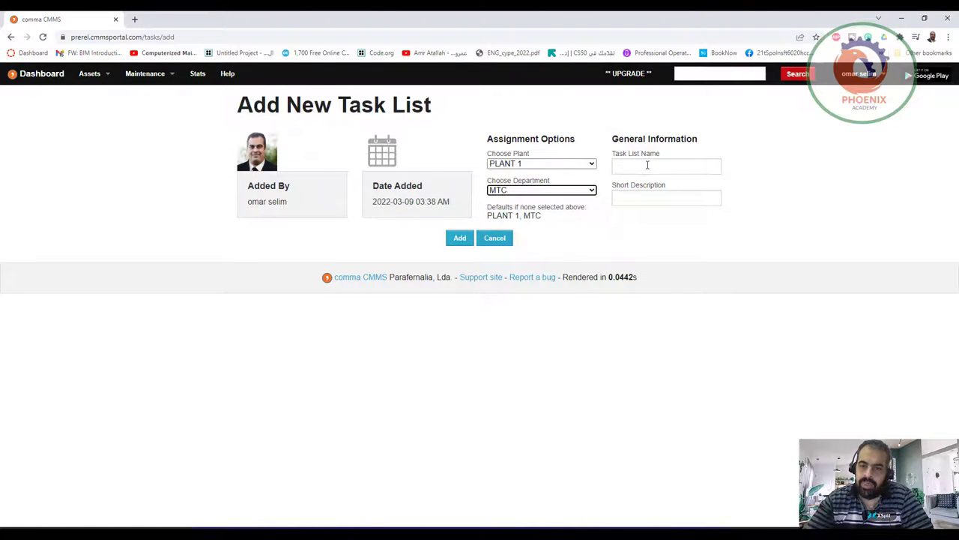
pyautogui.click(459, 237)
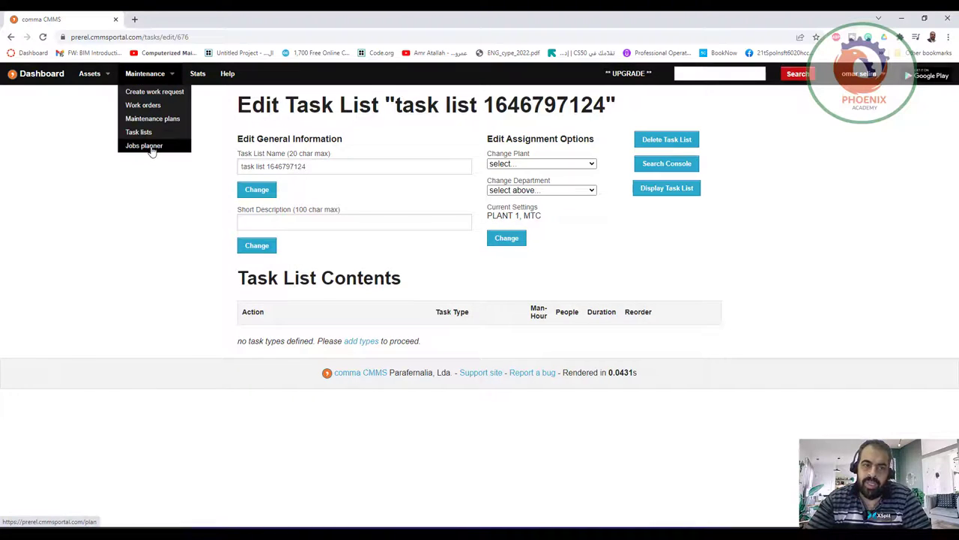
# Start a new job plan in the Jobs planner for PLANT 1 and department MTC.
pyautogui.click(153, 147)
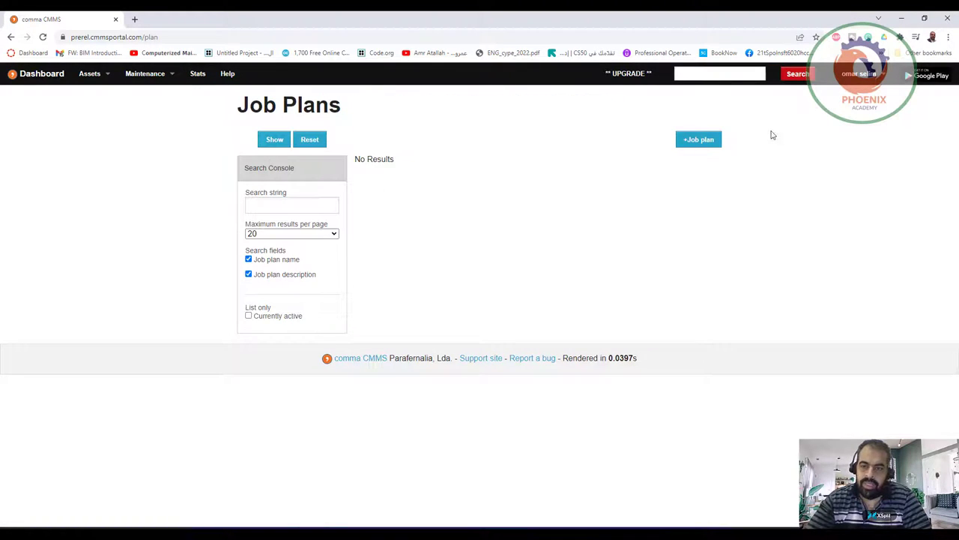
pyautogui.click(711, 142)
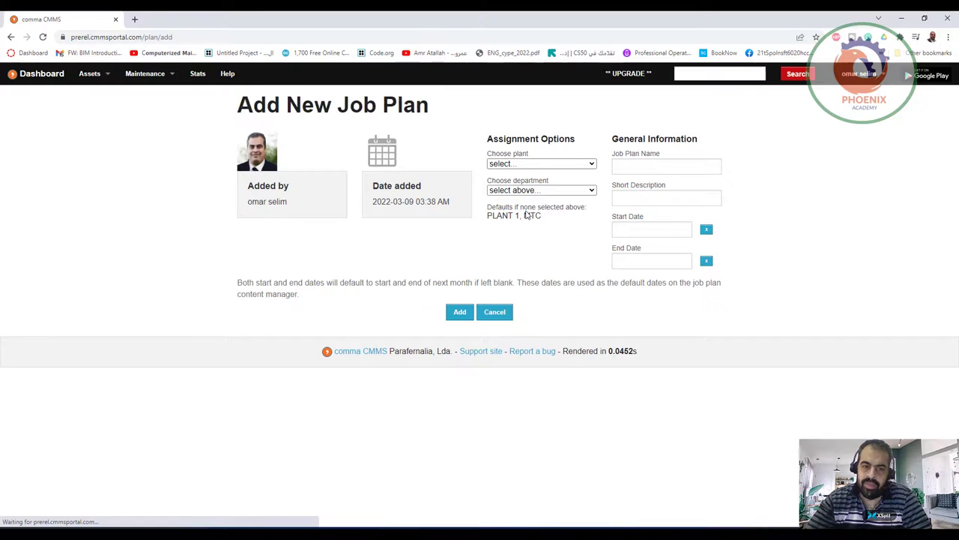
pyautogui.click(541, 163)
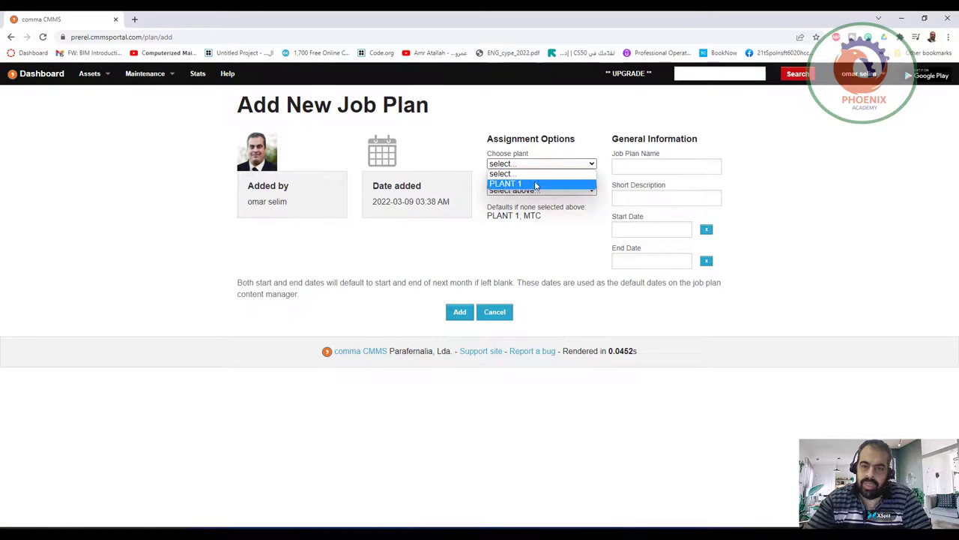
pyautogui.click(535, 184)
pyautogui.click(593, 191)
pyautogui.click(589, 199)
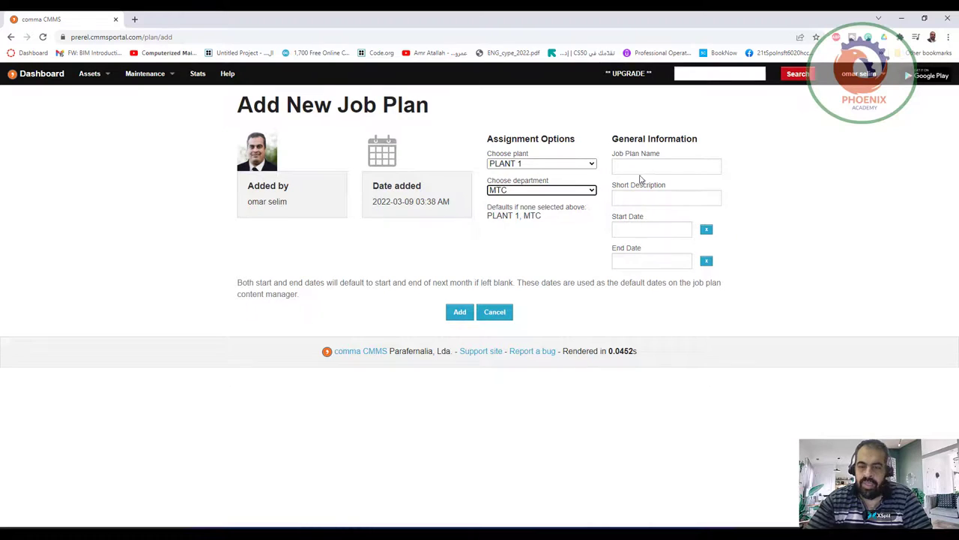
# Name the job plan 'x', running 8 to 30 March 2022, and add it.
pyautogui.click(651, 166)
pyautogui.write('x')
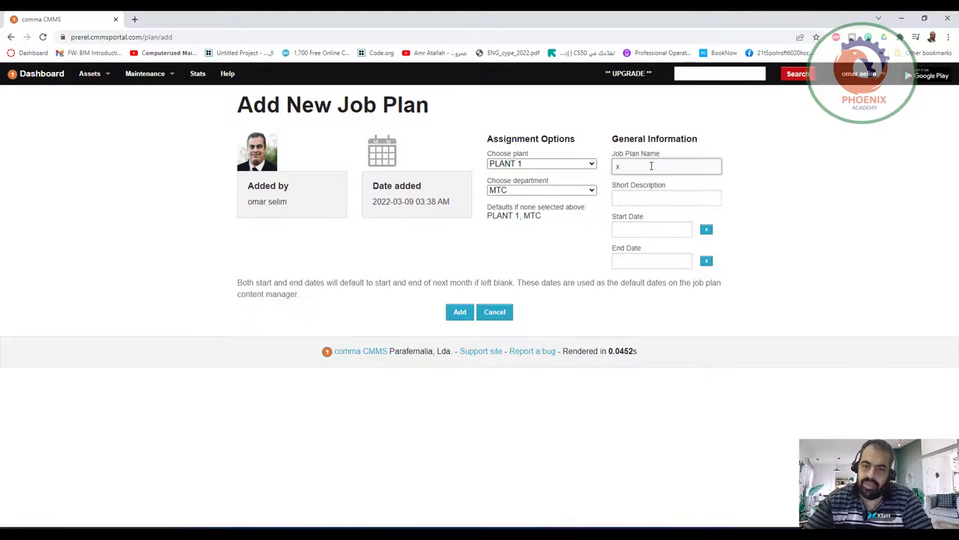
pyautogui.click(652, 231)
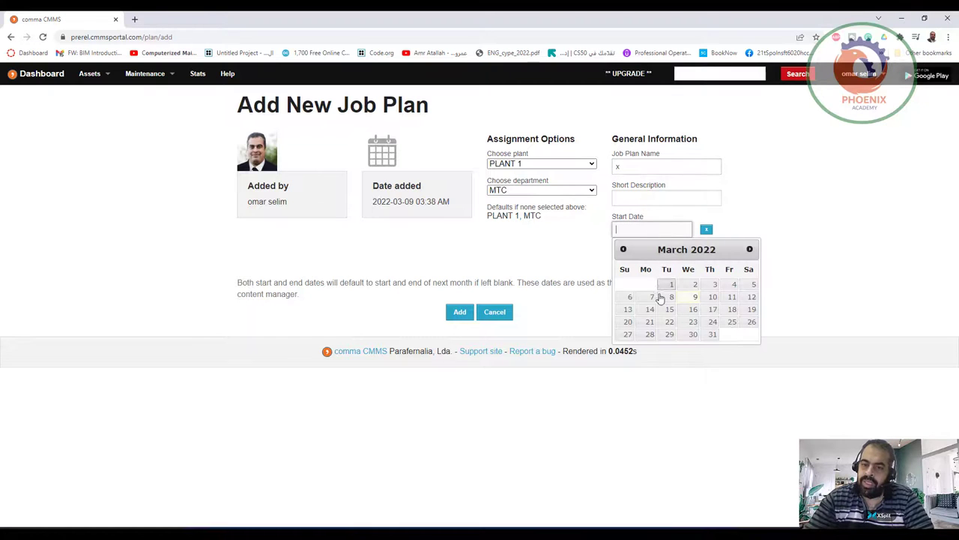
pyautogui.click(671, 296)
pyautogui.click(666, 262)
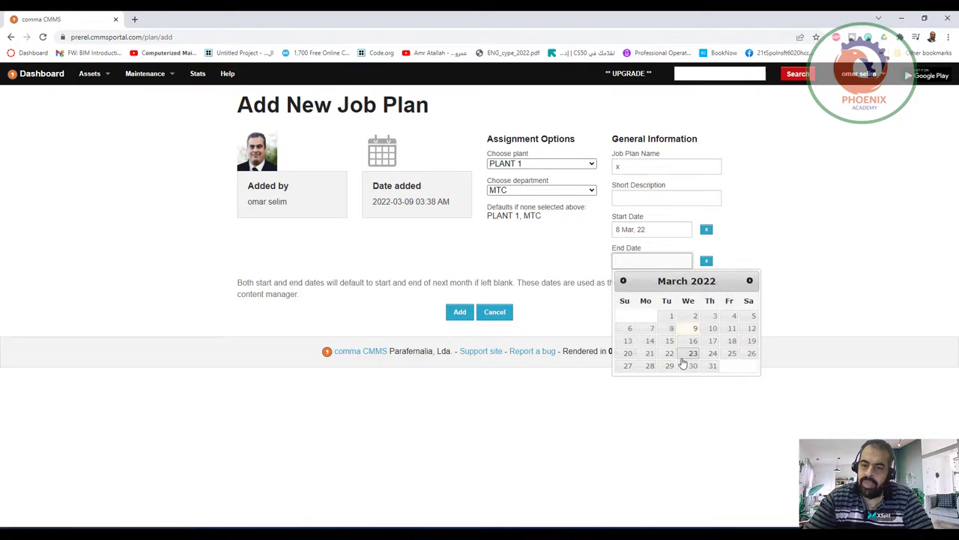
pyautogui.click(694, 365)
pyautogui.click(460, 312)
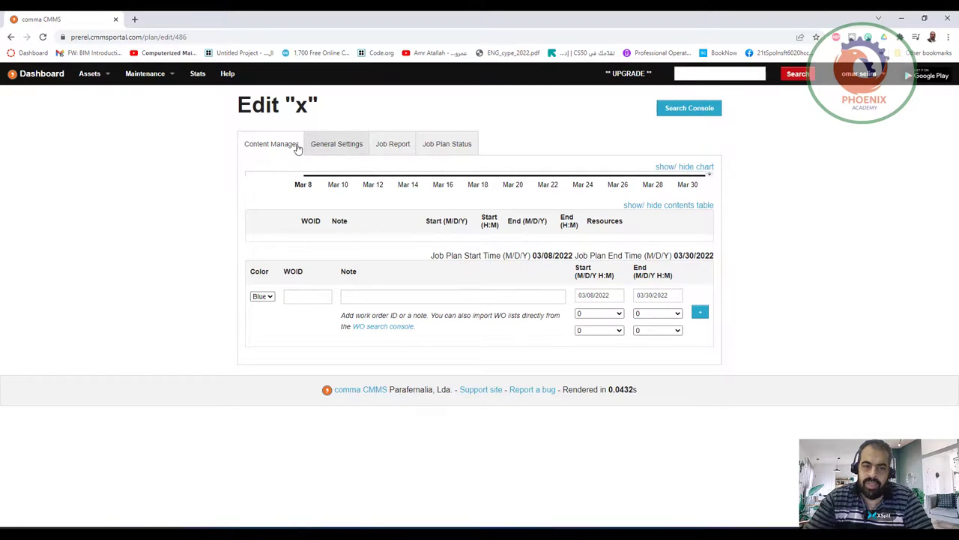
# Set job plan 'x' as complete in Job Plan Status, save, and confirm with OK.
pyautogui.click(328, 146)
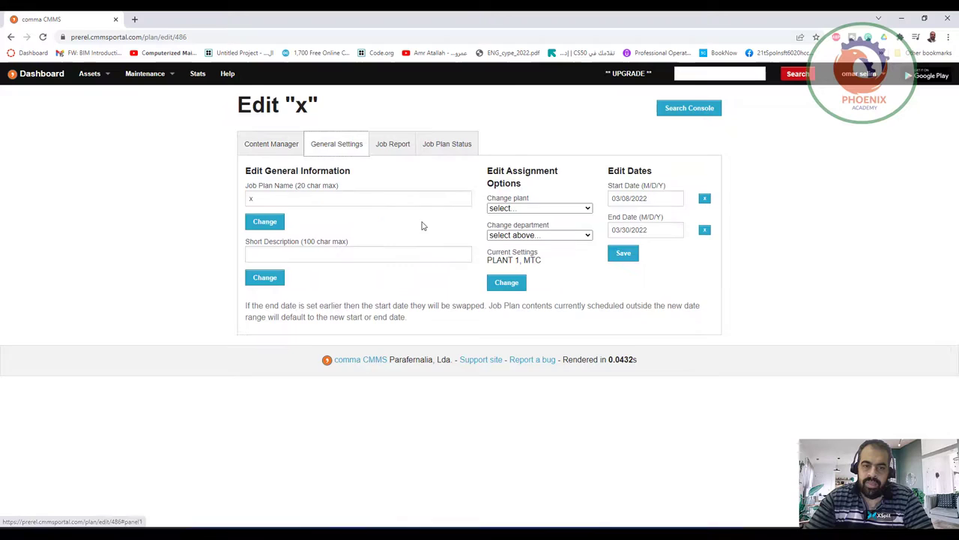
pyautogui.click(399, 144)
pyautogui.click(448, 148)
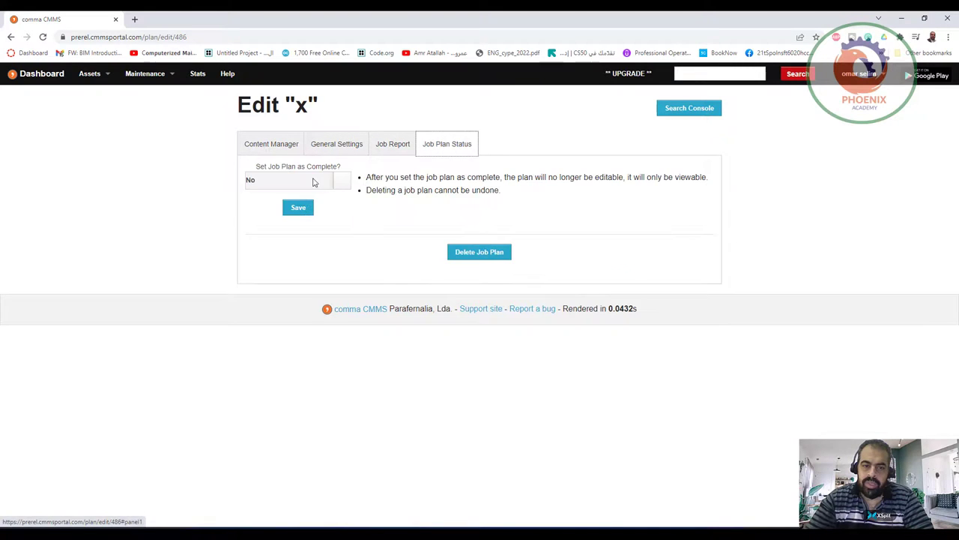
pyautogui.click(343, 182)
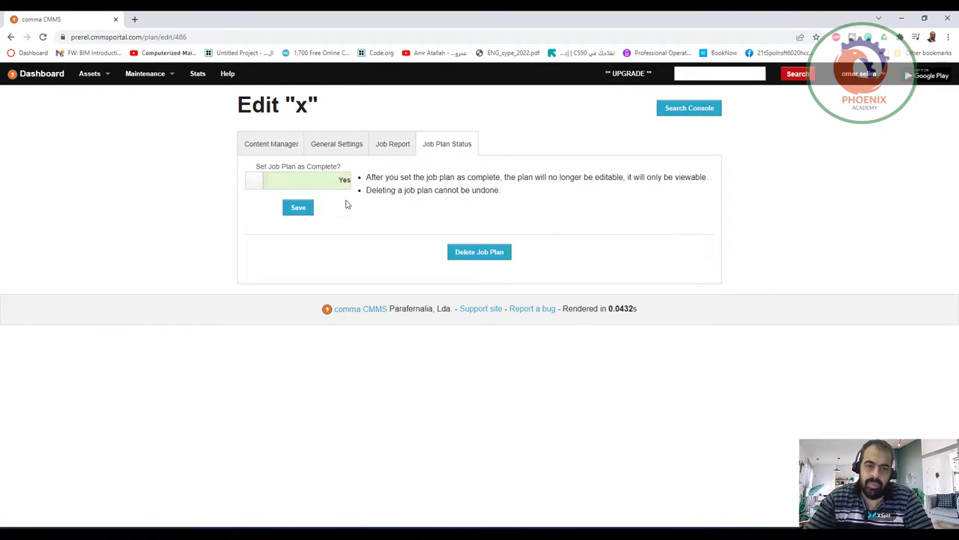
pyautogui.click(298, 208)
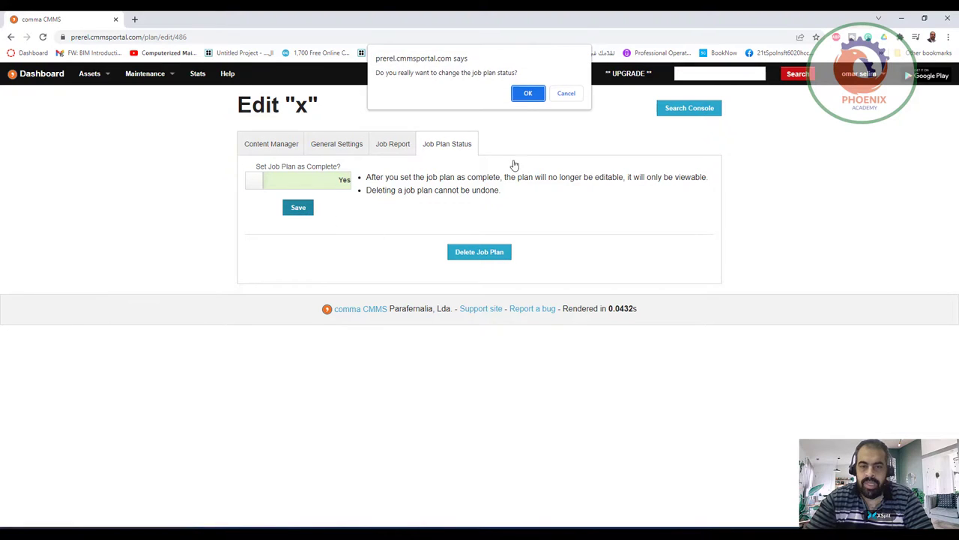
pyautogui.click(527, 95)
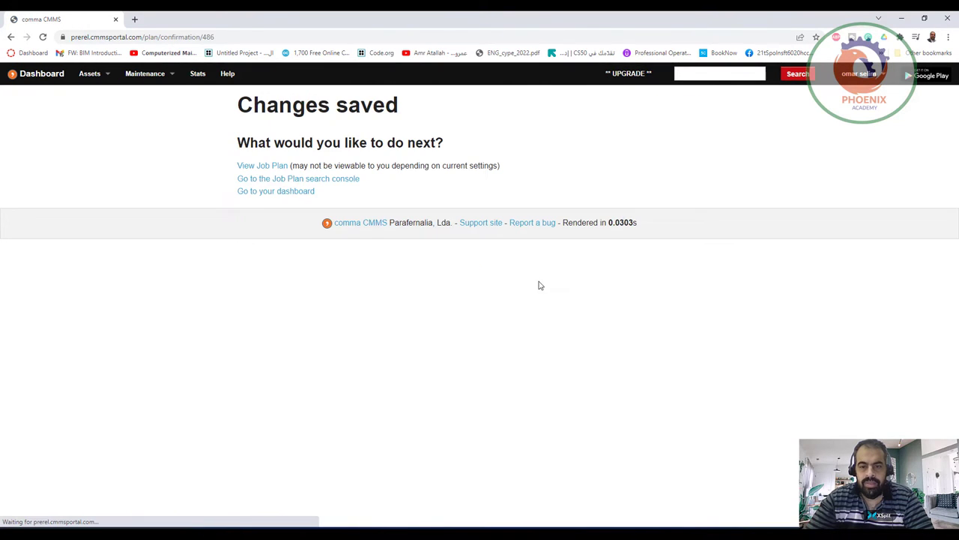